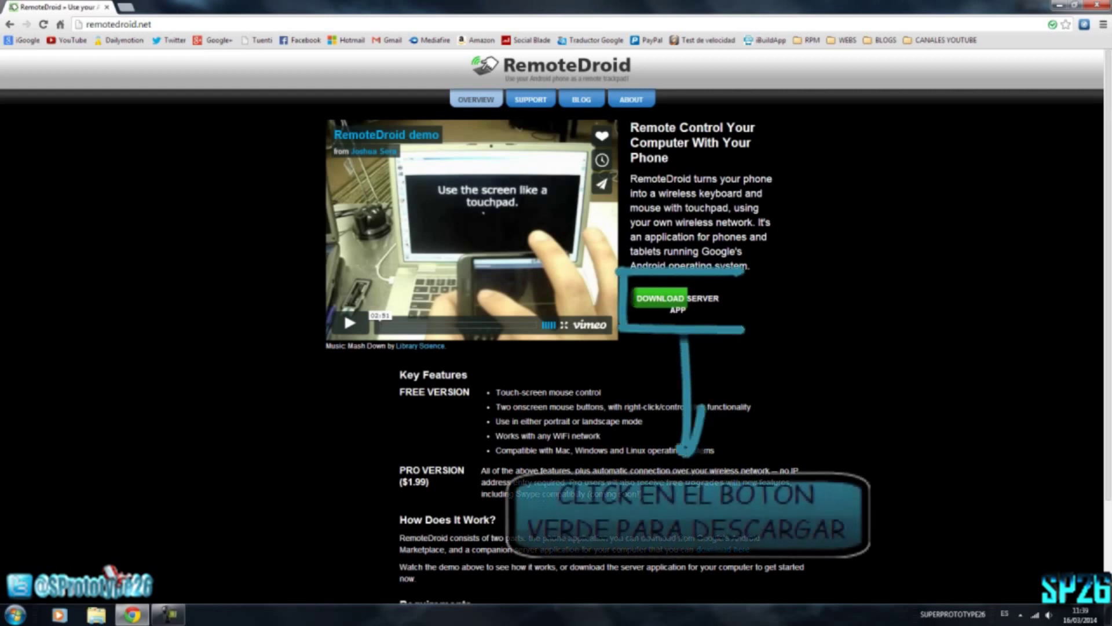
# Download the RemoteDroid server app from remotedroid.net and open its zip in WinRAR
pyautogui.click(657, 301)
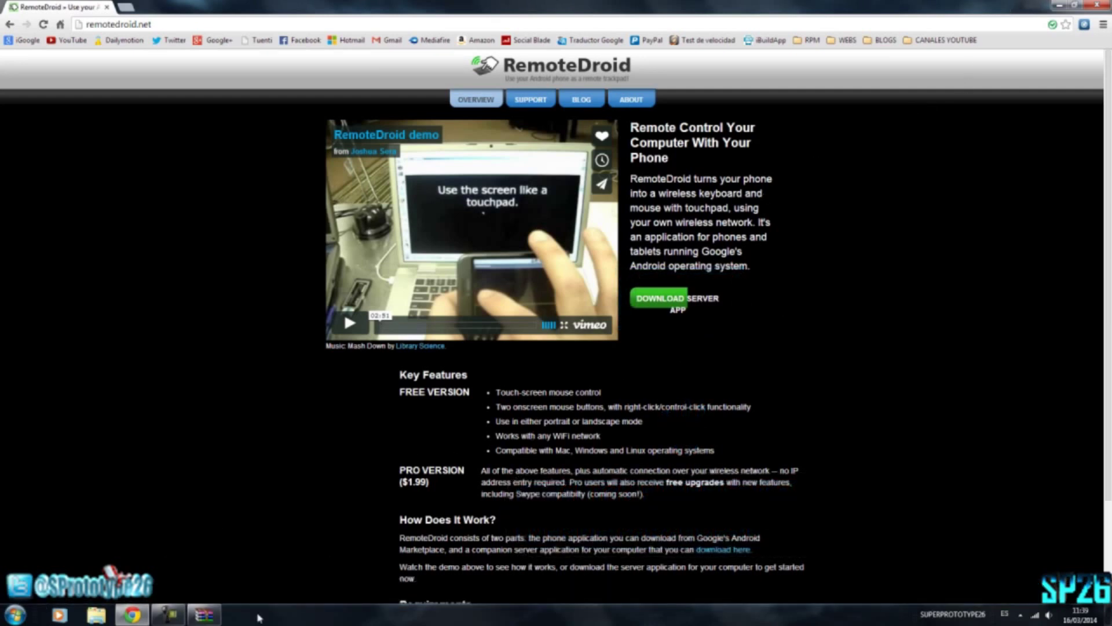
pyautogui.click(204, 614)
# Extract the RemoteDroidServer folder from the zip onto the desktop (Escritorio)
pyautogui.click(1060, 5)
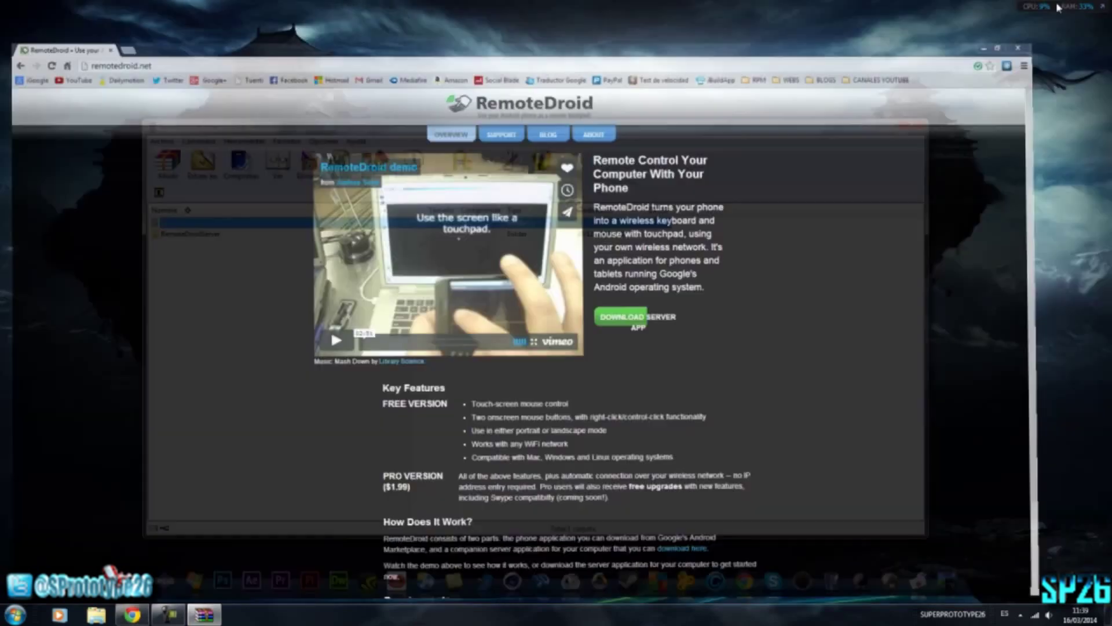
pyautogui.click(194, 235)
pyautogui.click(202, 164)
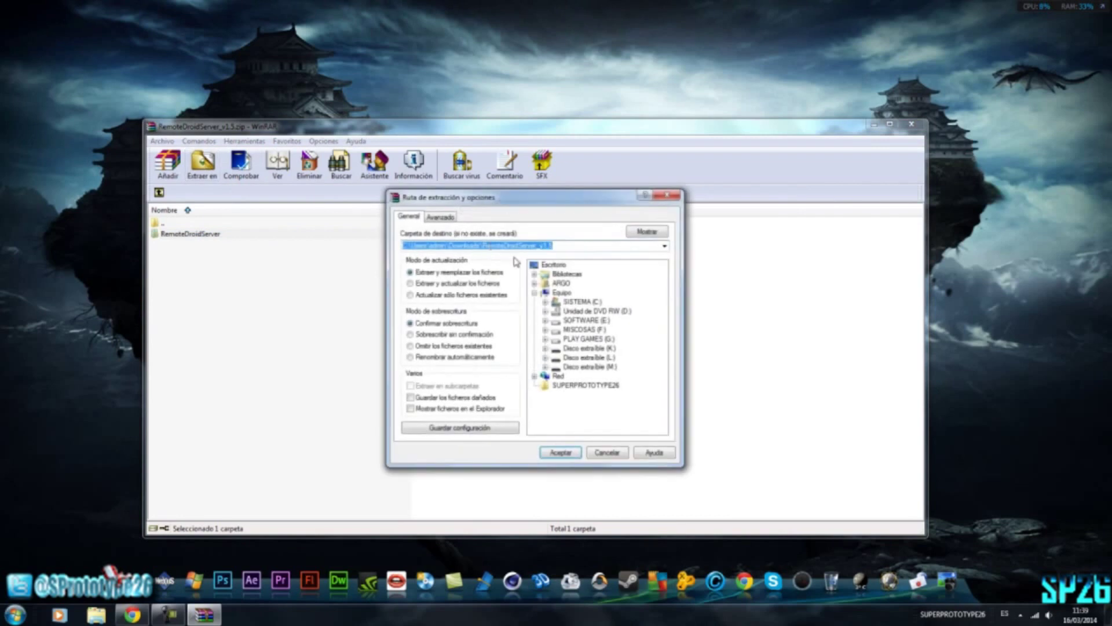
pyautogui.click(557, 265)
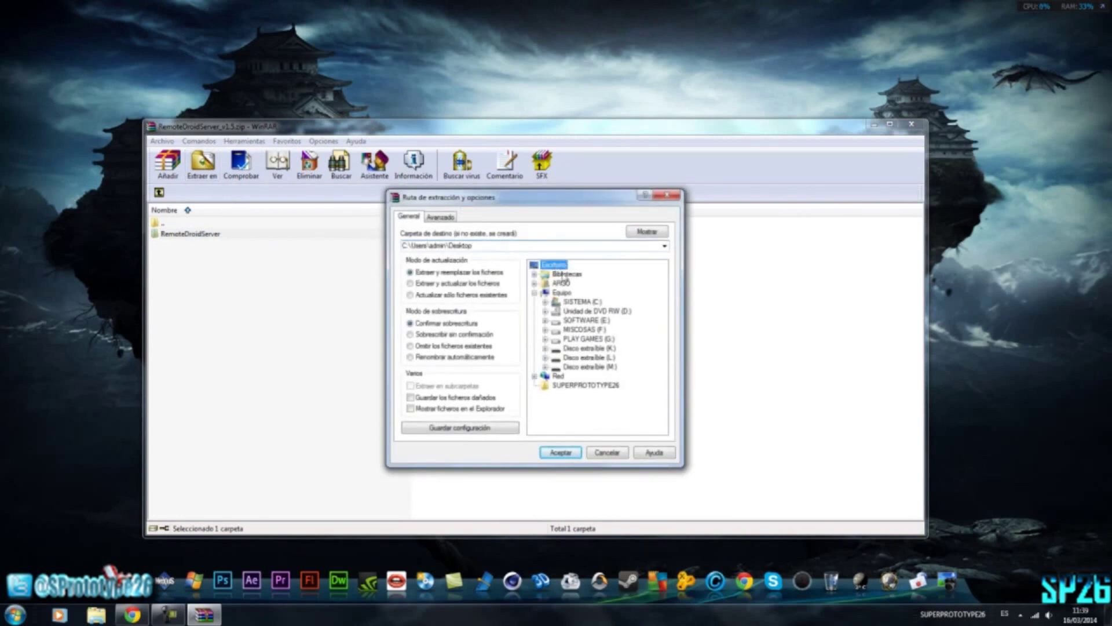
pyautogui.click(573, 452)
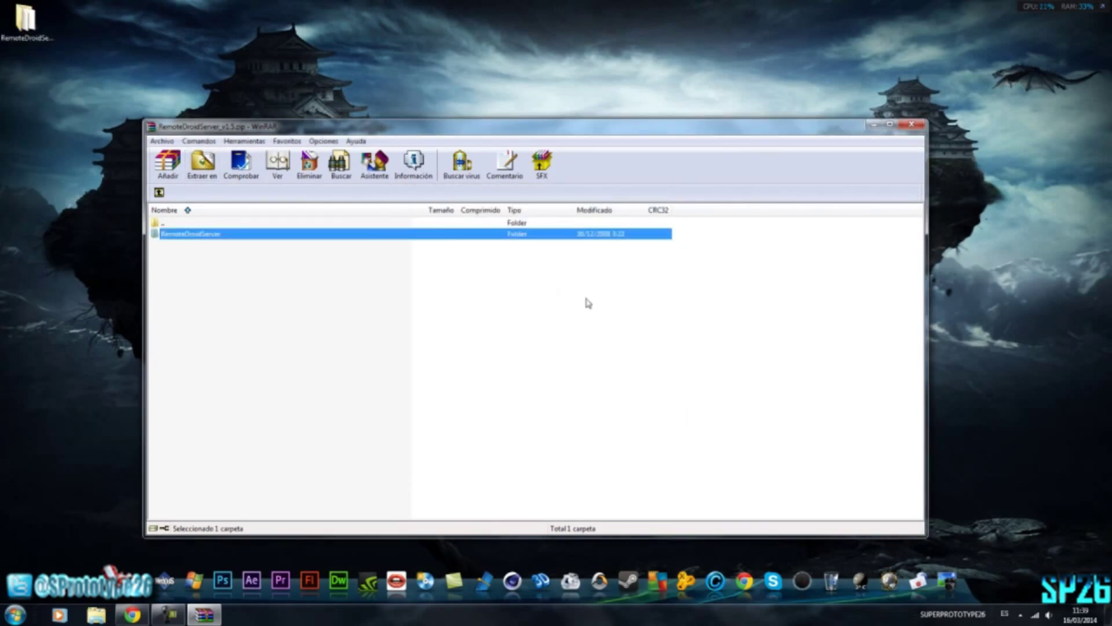
pyautogui.click(874, 124)
# Open the desktop RemoteDroidServer folder, listing README, the batch file and the server jar
pyautogui.doubleClick(27, 20)
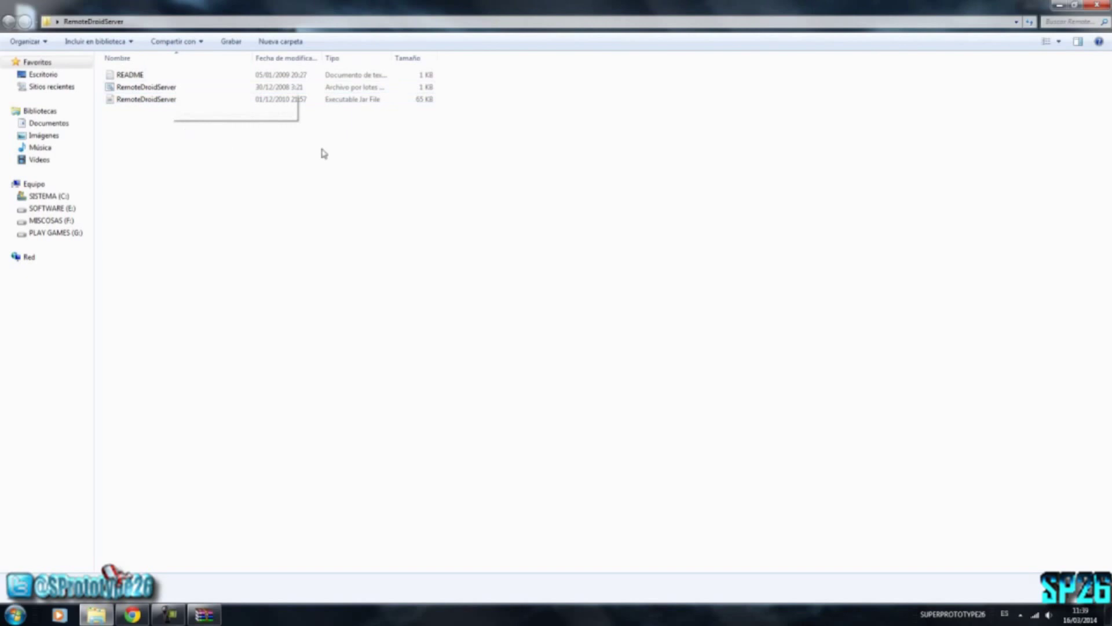
pyautogui.moveTo(174, 93); pyautogui.dragTo(272, 136)
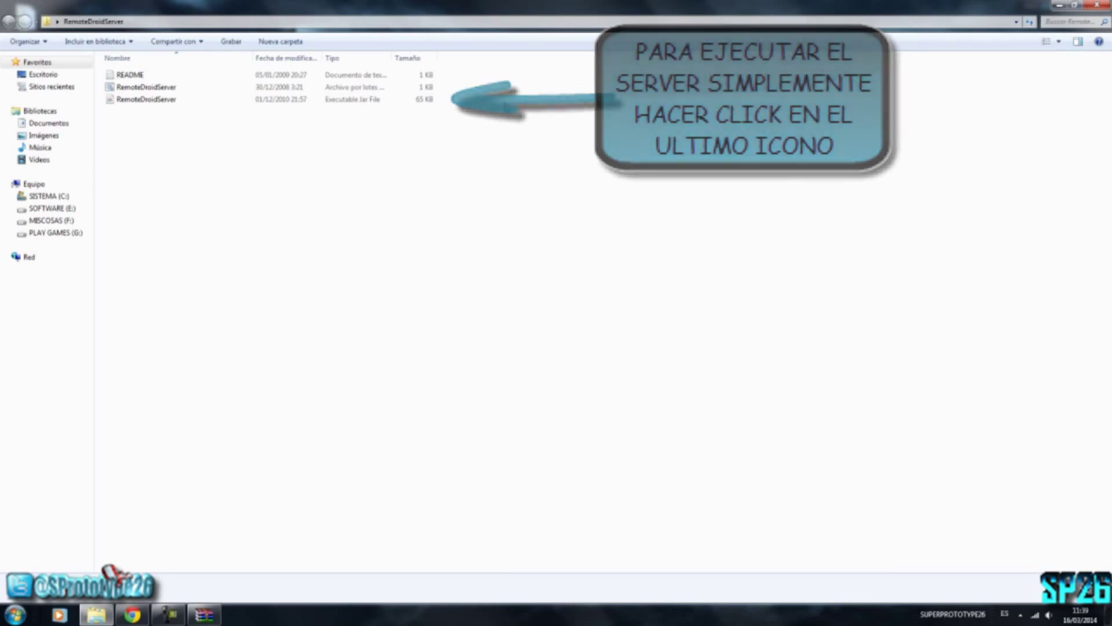
pyautogui.click(1058, 6)
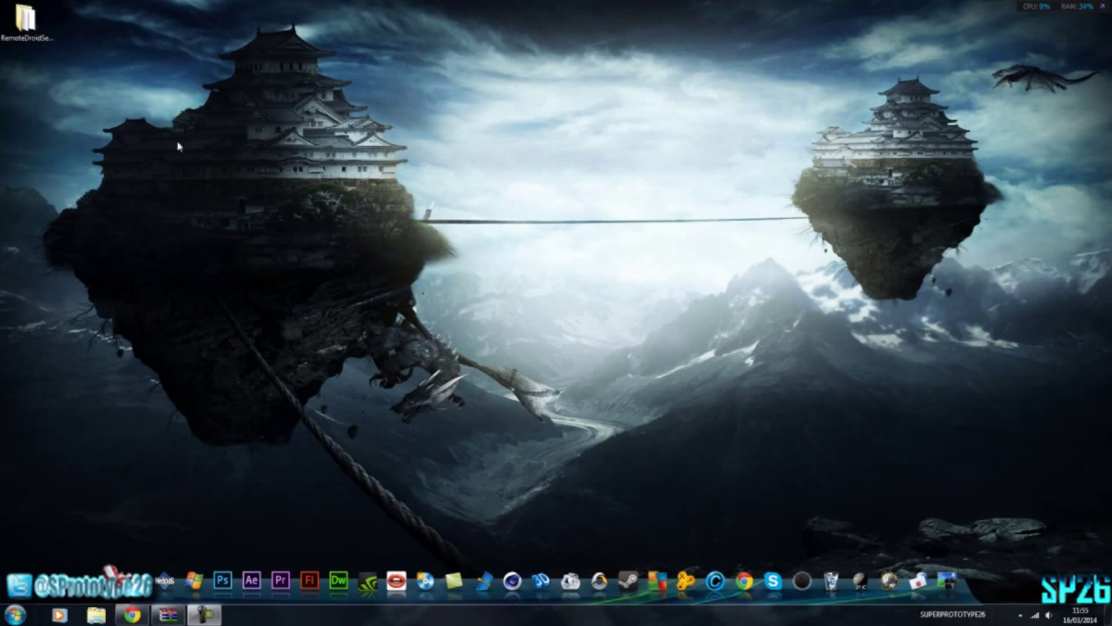
pyautogui.doubleClick(25, 21)
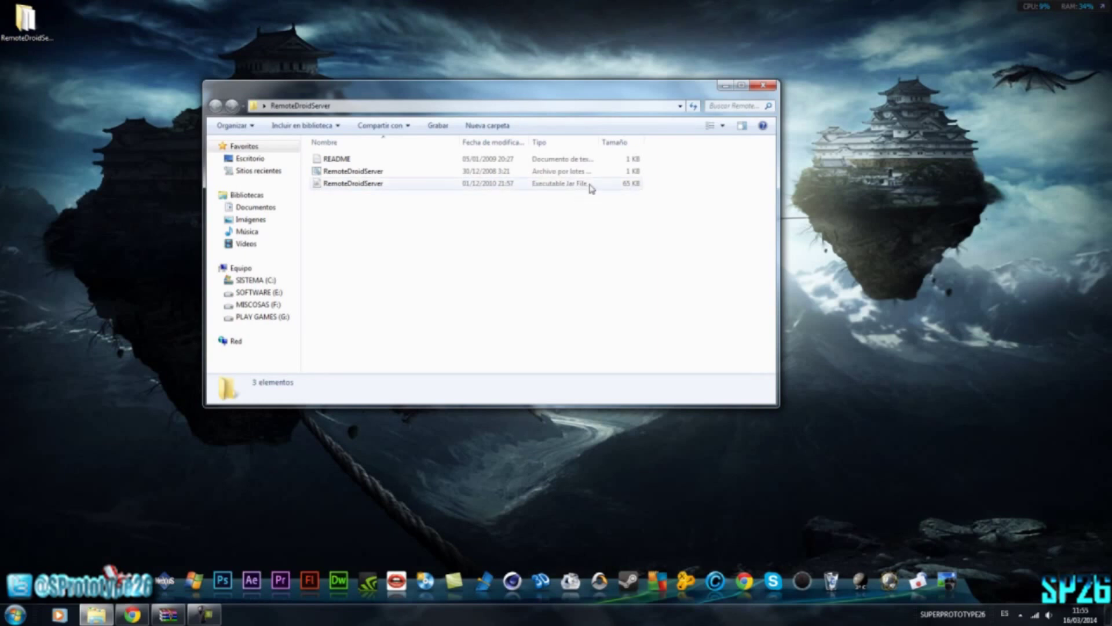
# Launch the RemoteDroidServer jar and move its window, showing IP 192.168.1.3, to the top-left
pyautogui.doubleClick(380, 185)
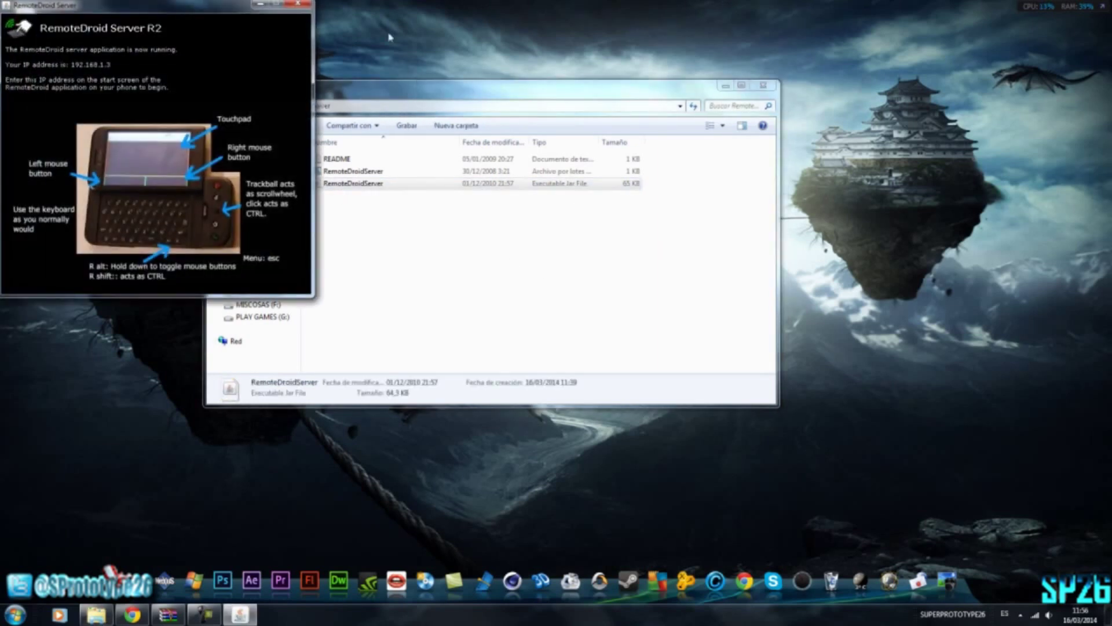
pyautogui.click(722, 87)
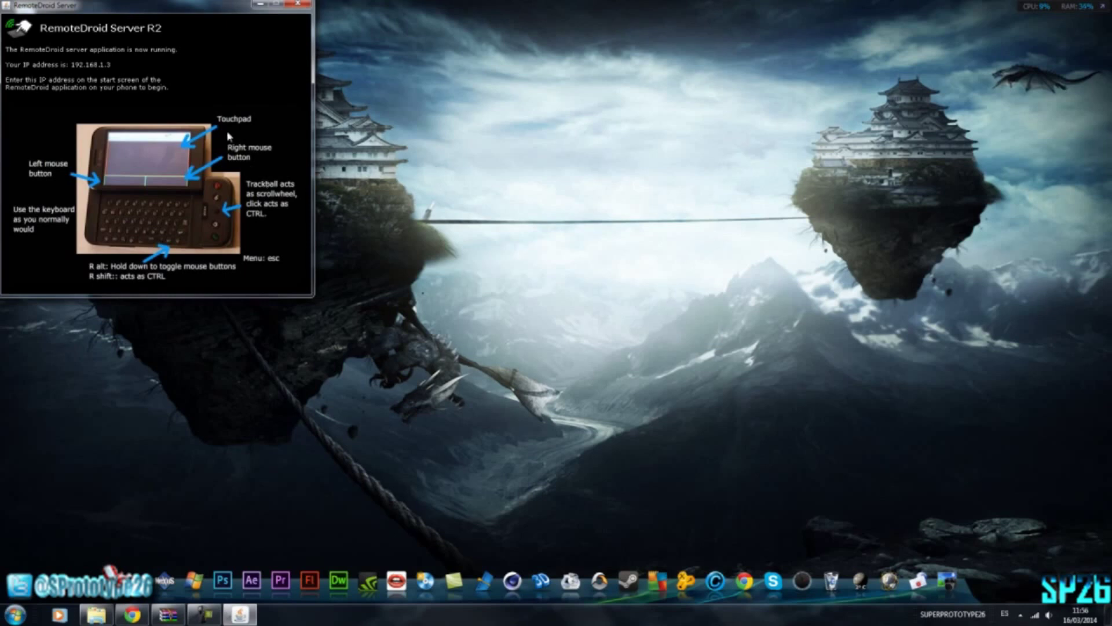
pyautogui.moveTo(215, 7); pyautogui.dragTo(207, 13)
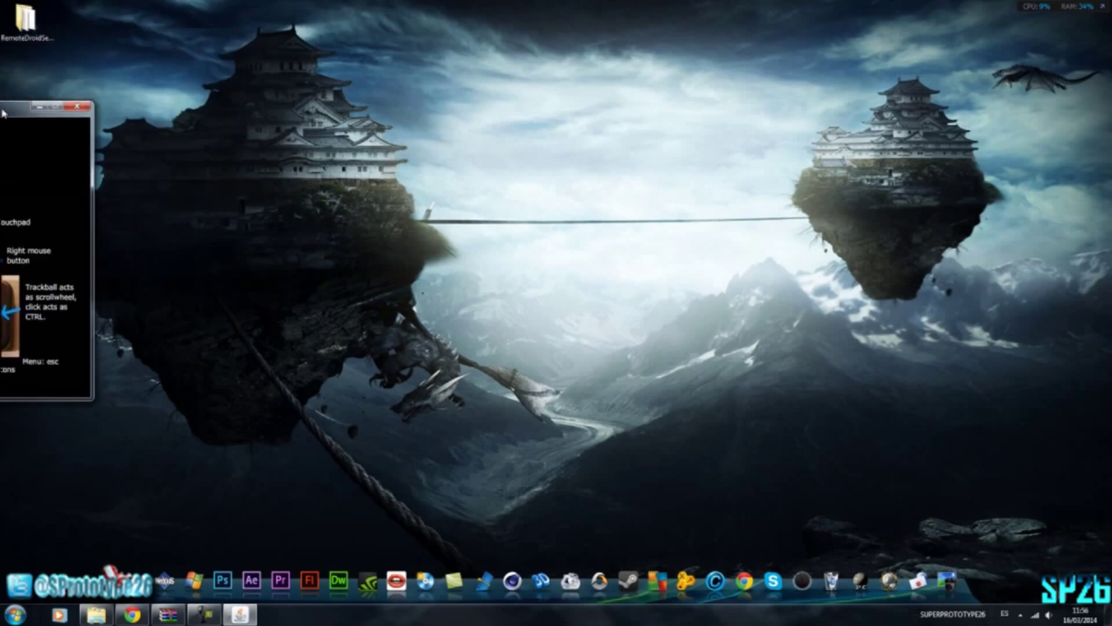
pyautogui.moveTo(1111, 68); pyautogui.dragTo(245, 11)
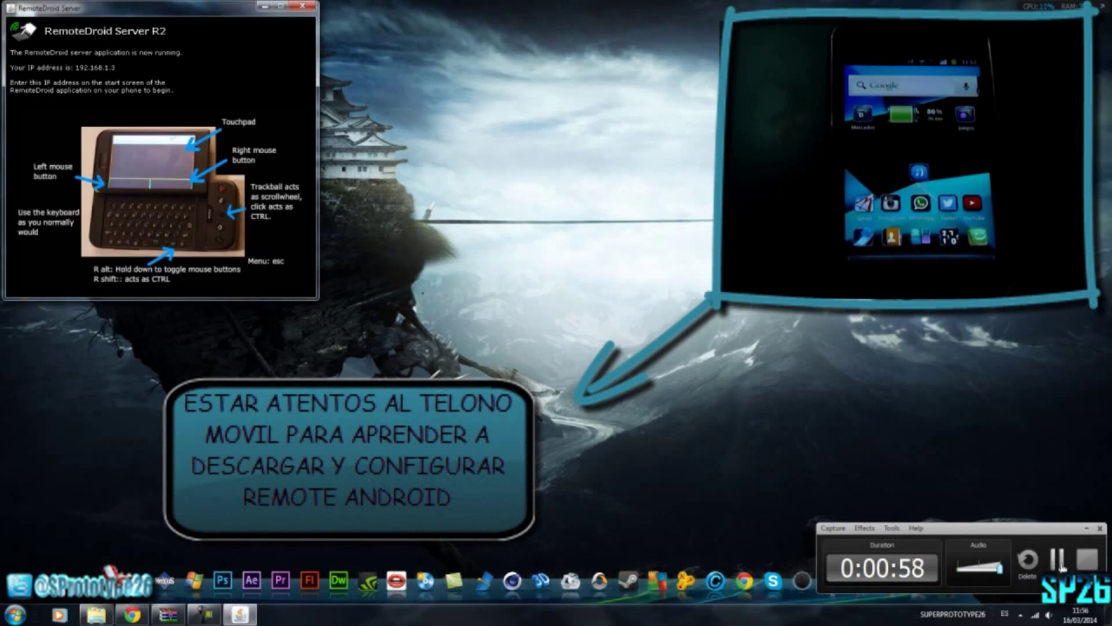
# Open the Google Play Store from the phone's home screen
pyautogui.click(1061, 565)
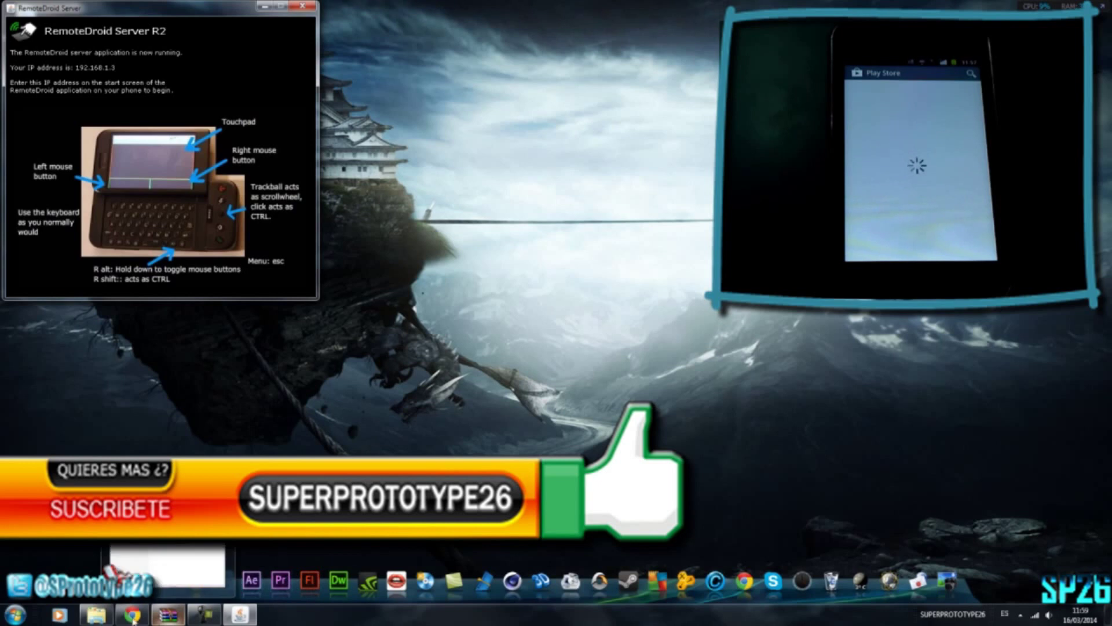
pyautogui.moveTo(96, 614)
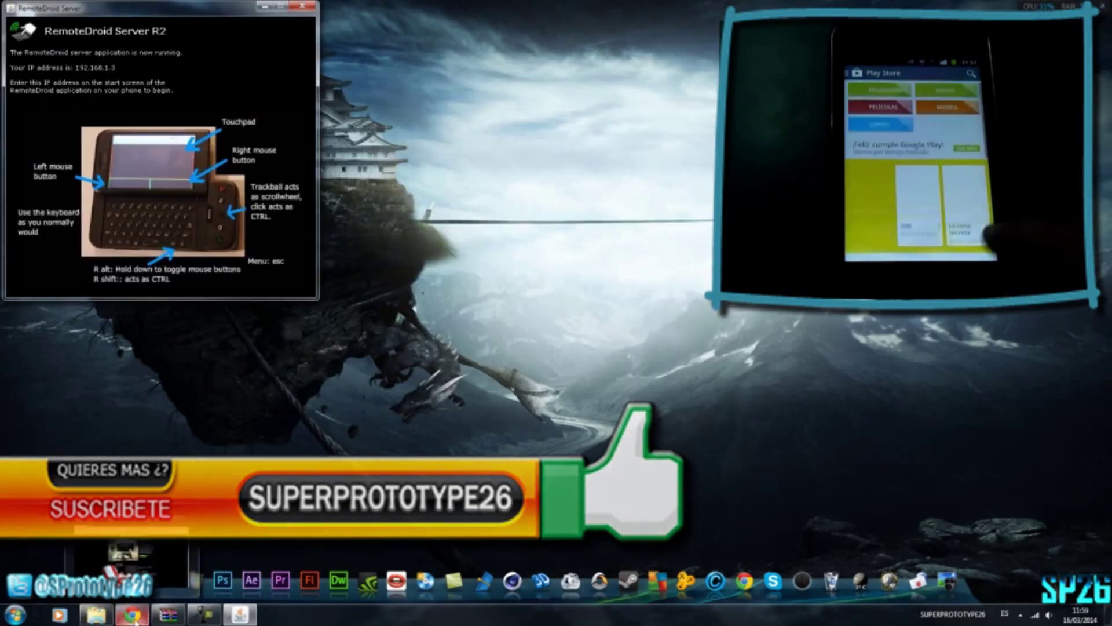
# View the RemoteDroid demo video and support page in Chrome, then minimize the browser
pyautogui.click(132, 614)
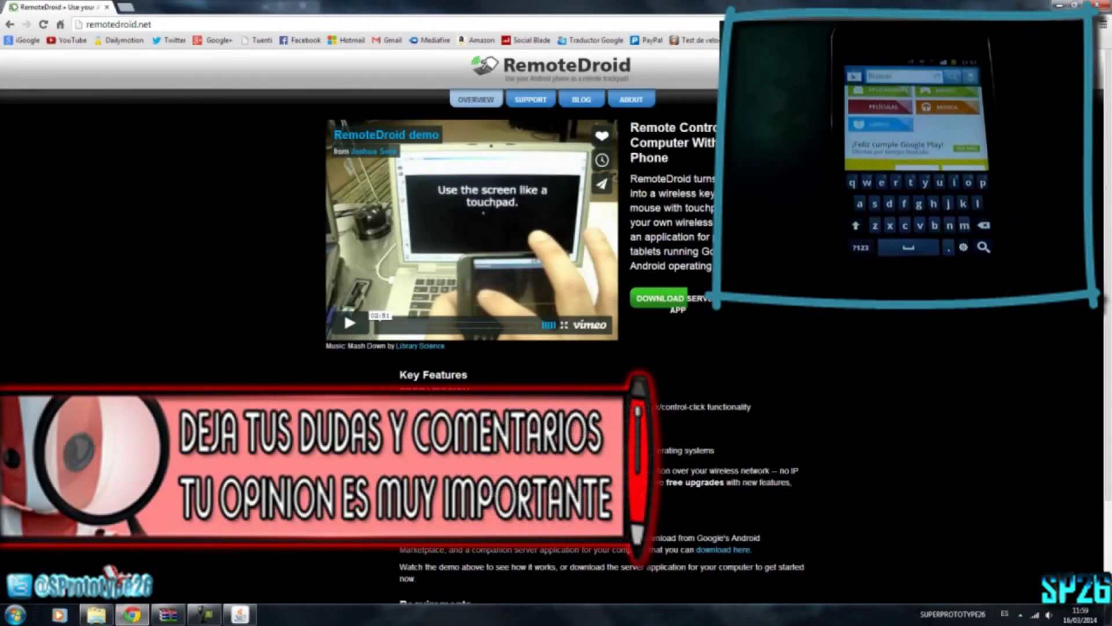
pyautogui.click(450, 199)
pyautogui.click(531, 99)
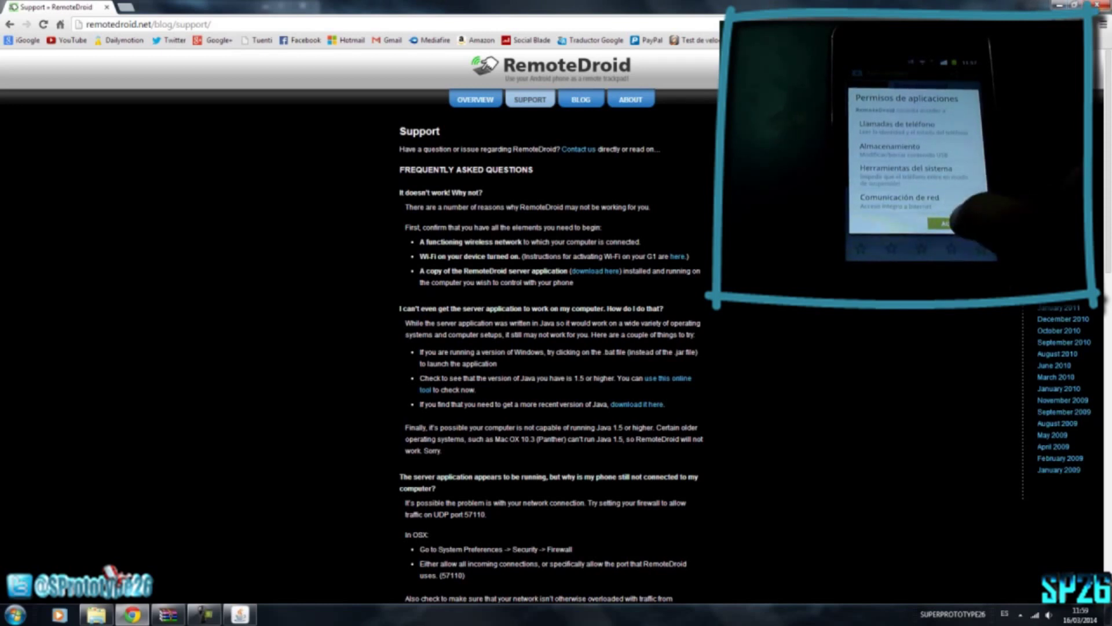
pyautogui.click(1059, 4)
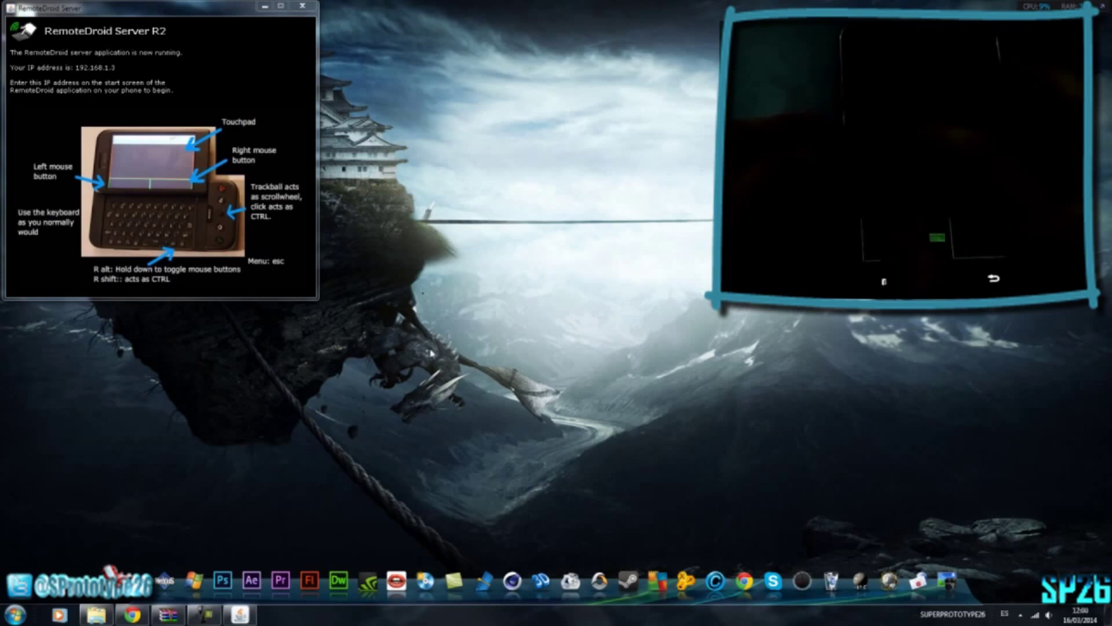
# Minimize the RemoteDroid Server window so the phone touchpad drives the bare desktop
pyautogui.click(204, 614)
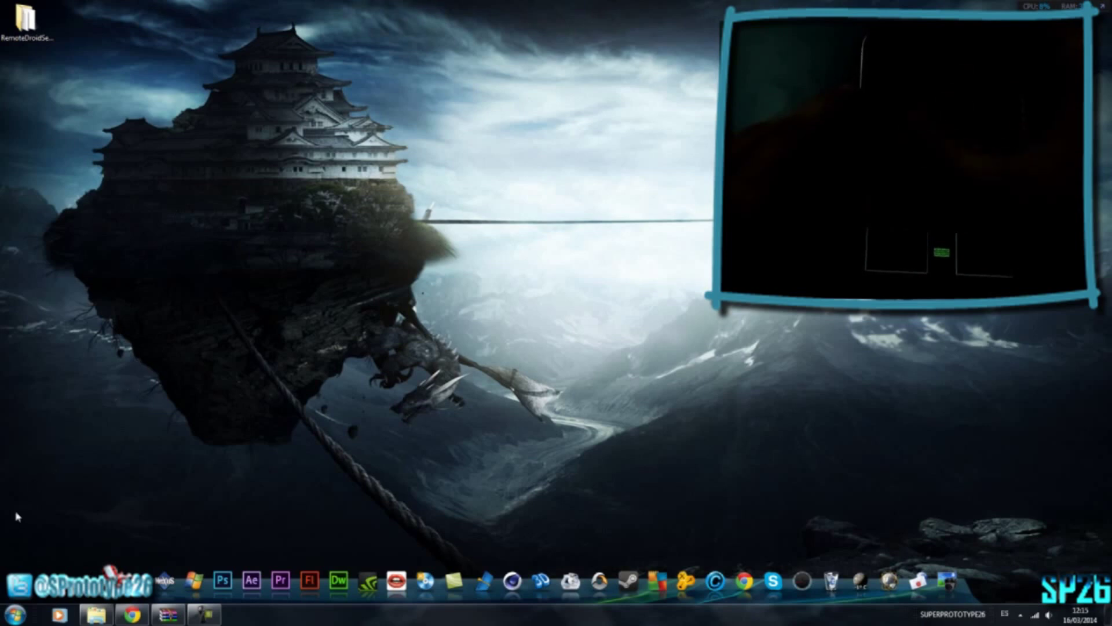
# Launch Chrome from the Start menu, then hide, restore and maximize it
pyautogui.click(9, 617)
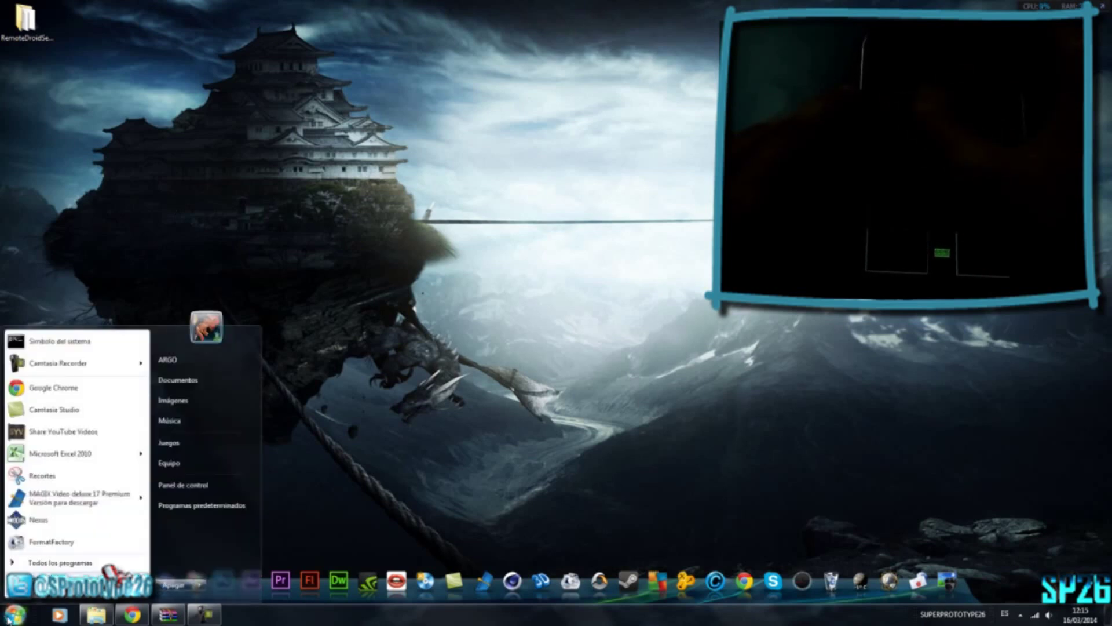
pyautogui.click(9, 617)
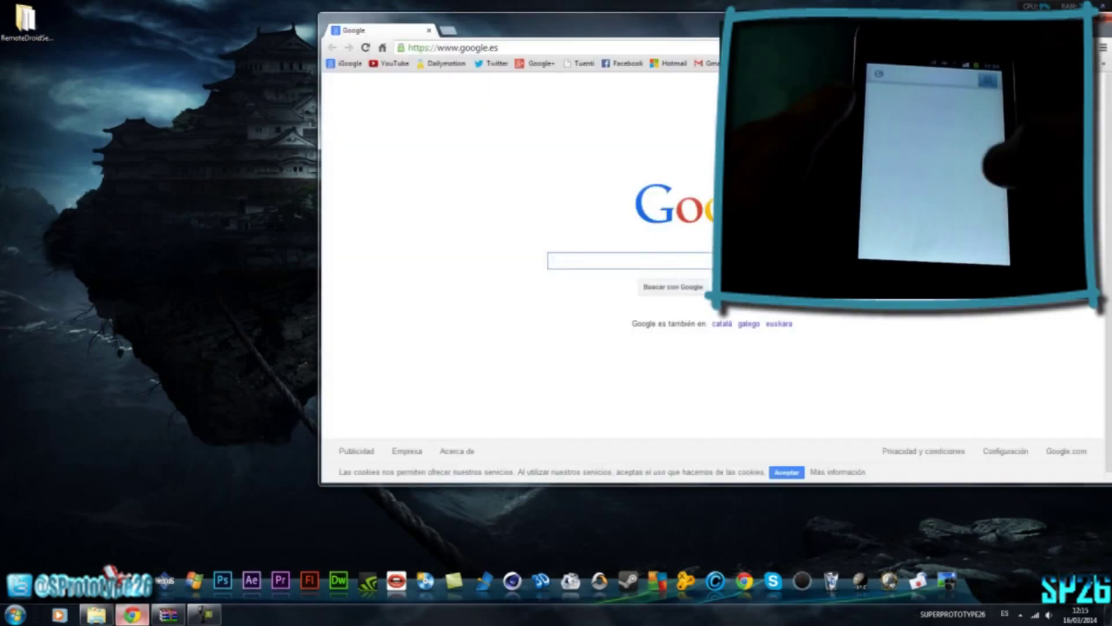
pyautogui.press('super+d')
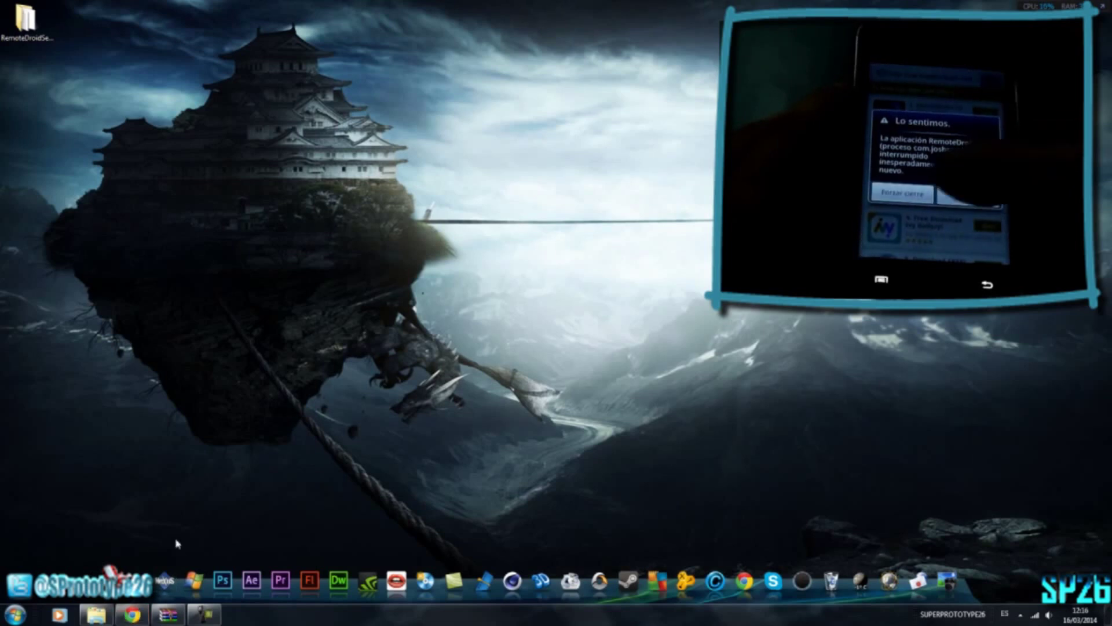
pyautogui.click(132, 614)
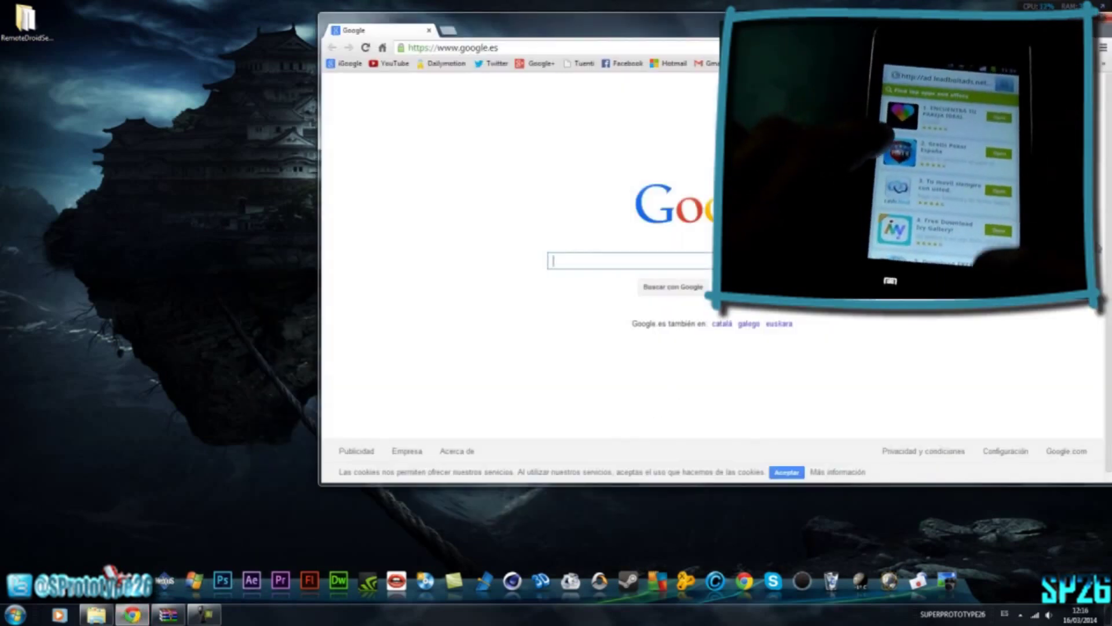
pyautogui.press('super+Up')
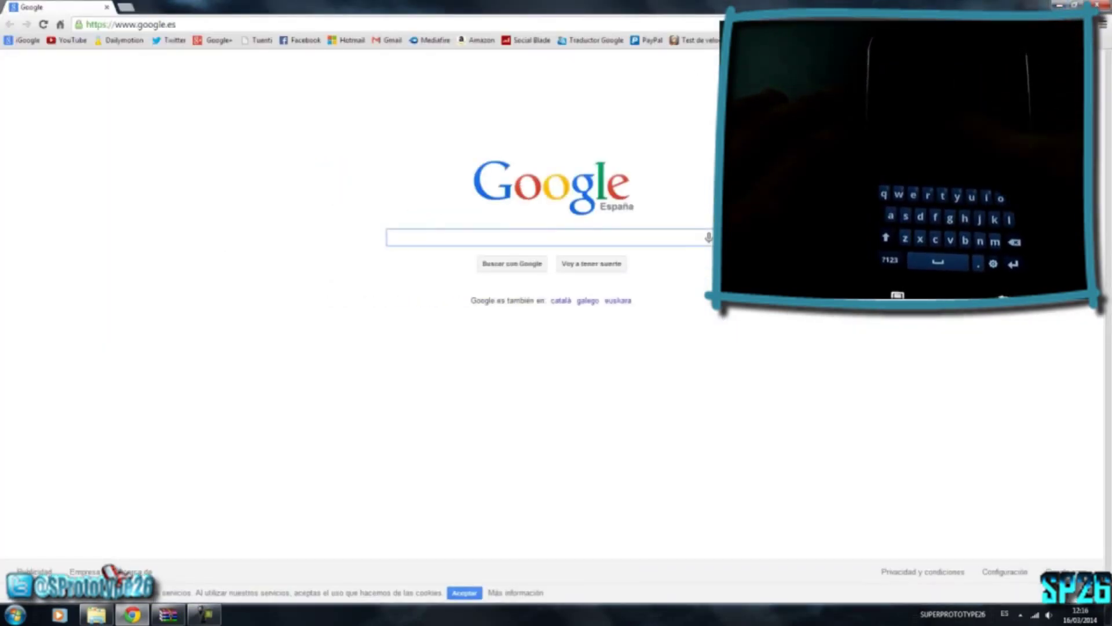
# Hide Chrome with Win+D again, then restore it and maximize it full-screen
pyautogui.press('super+d')
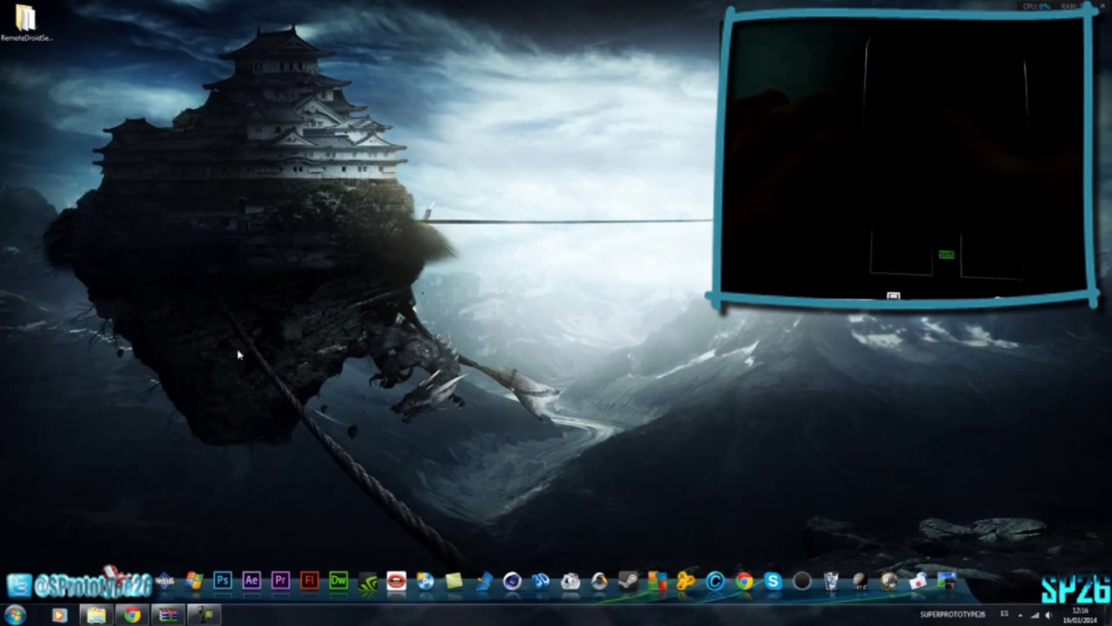
pyautogui.click(132, 614)
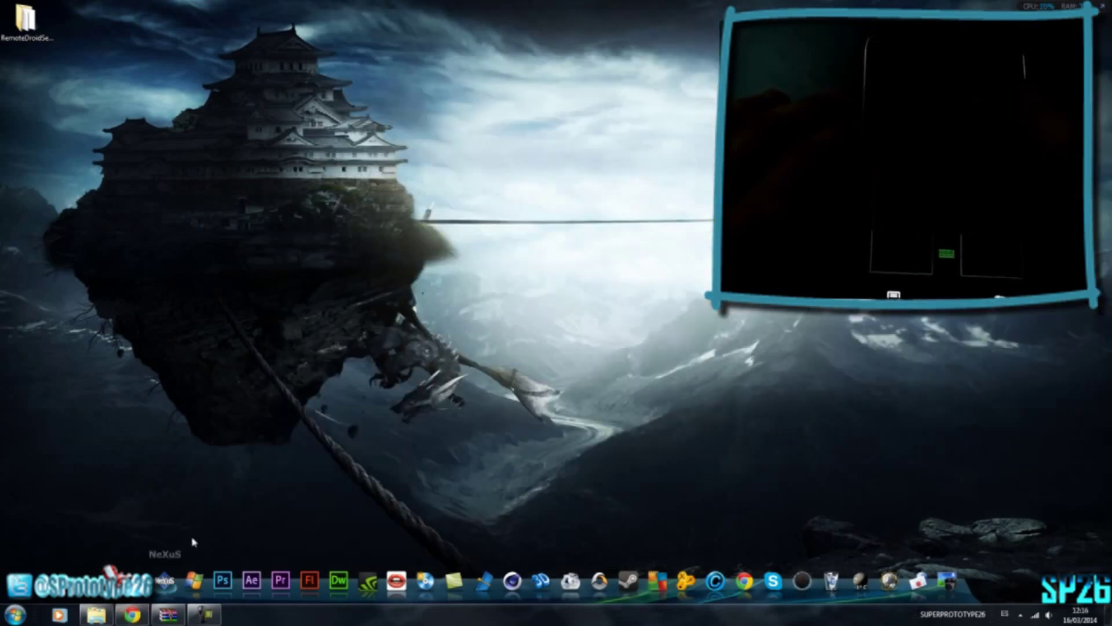
pyautogui.click(123, 619)
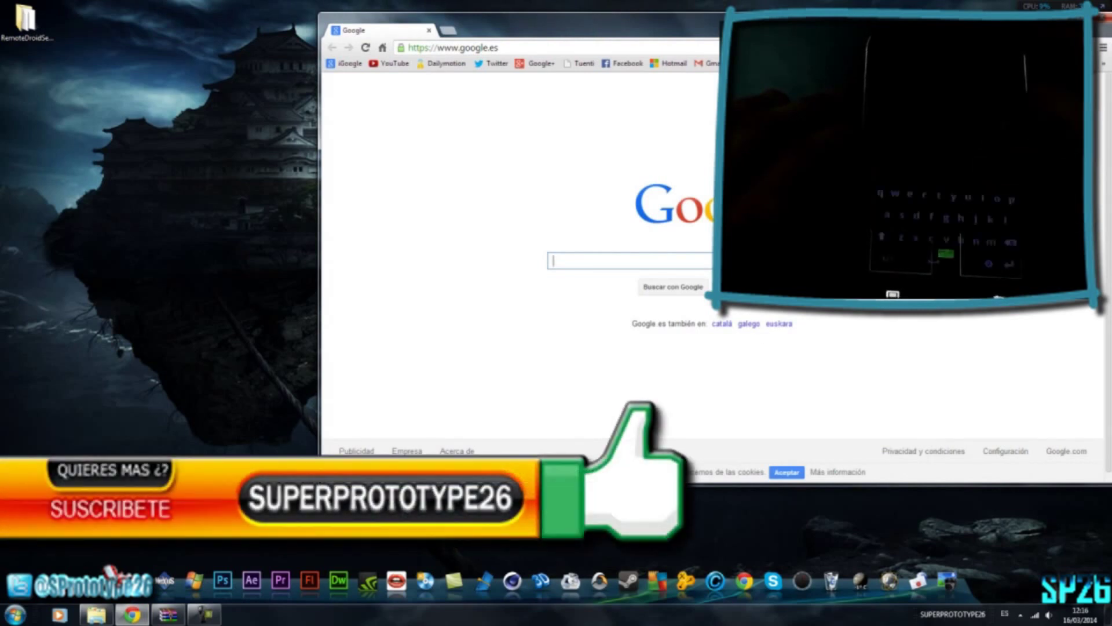
pyautogui.press('super+Up')
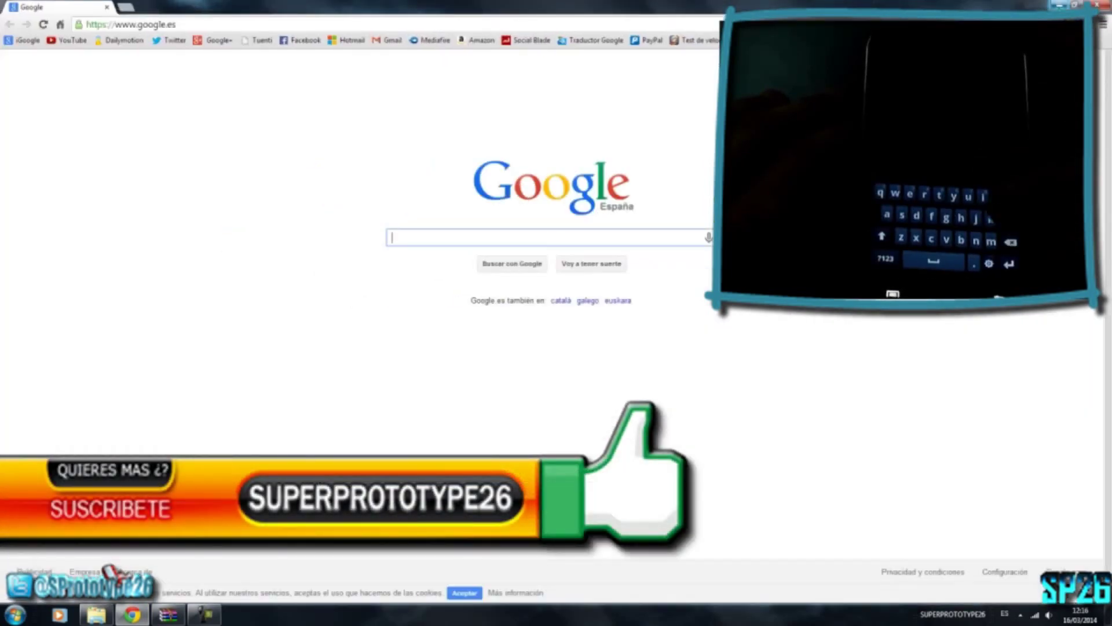